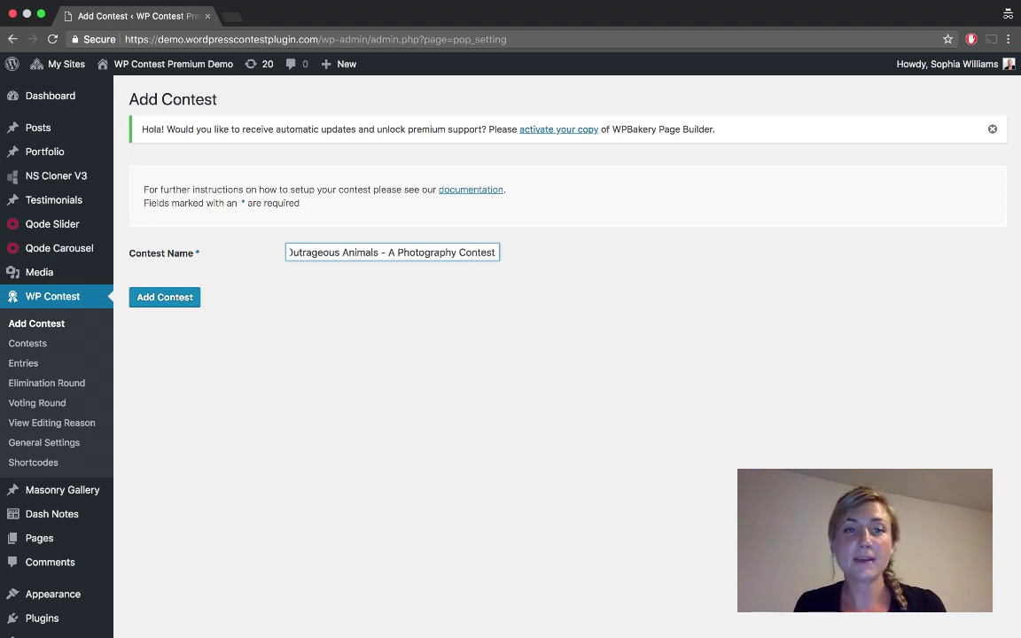
Create the contest "Outrageous Animals - A Photography Contest" and review its contest and contestant settings.
key(Return)
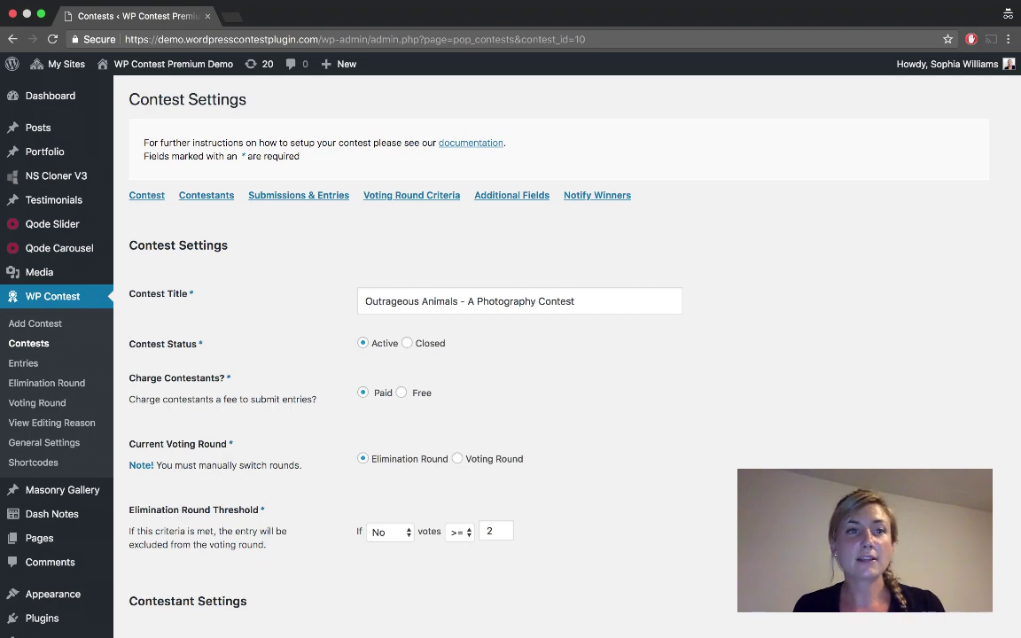
scroll(511, 354, down, 5)
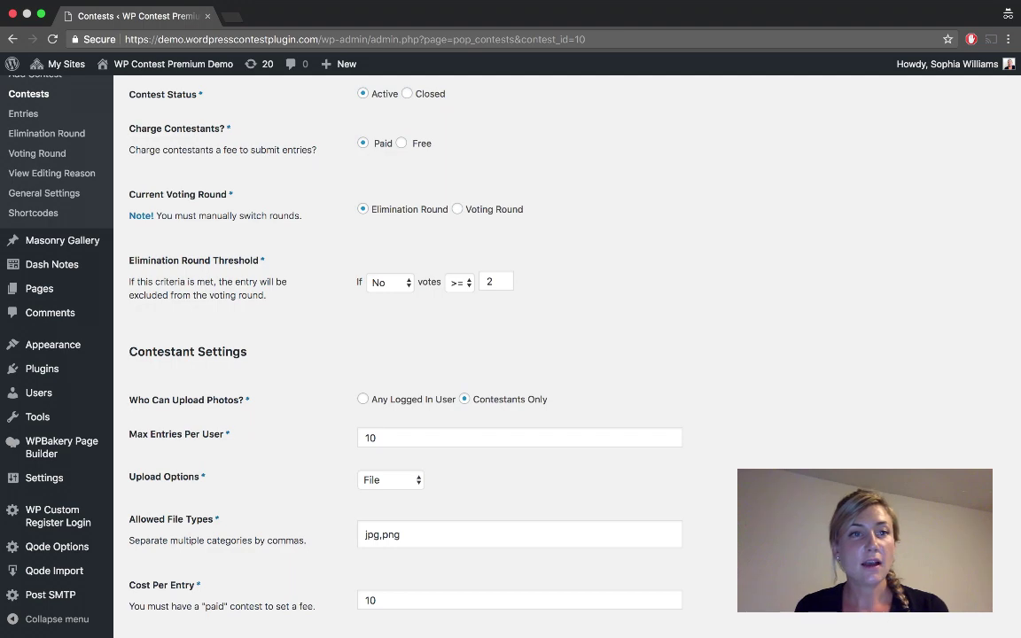
scroll(510, 354, down, 1)
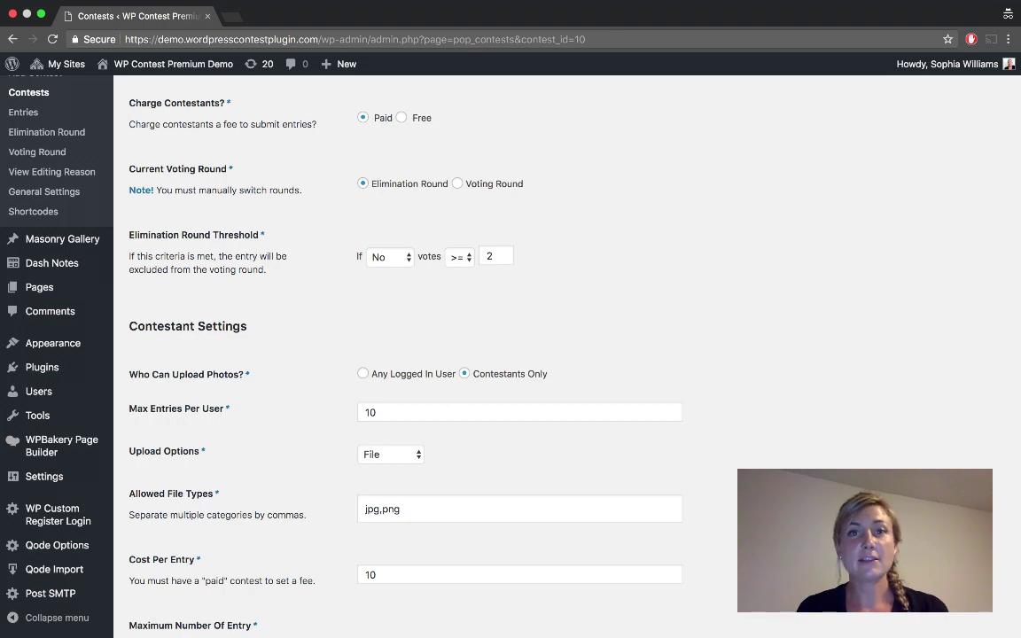
scroll(511, 354, down, 2)
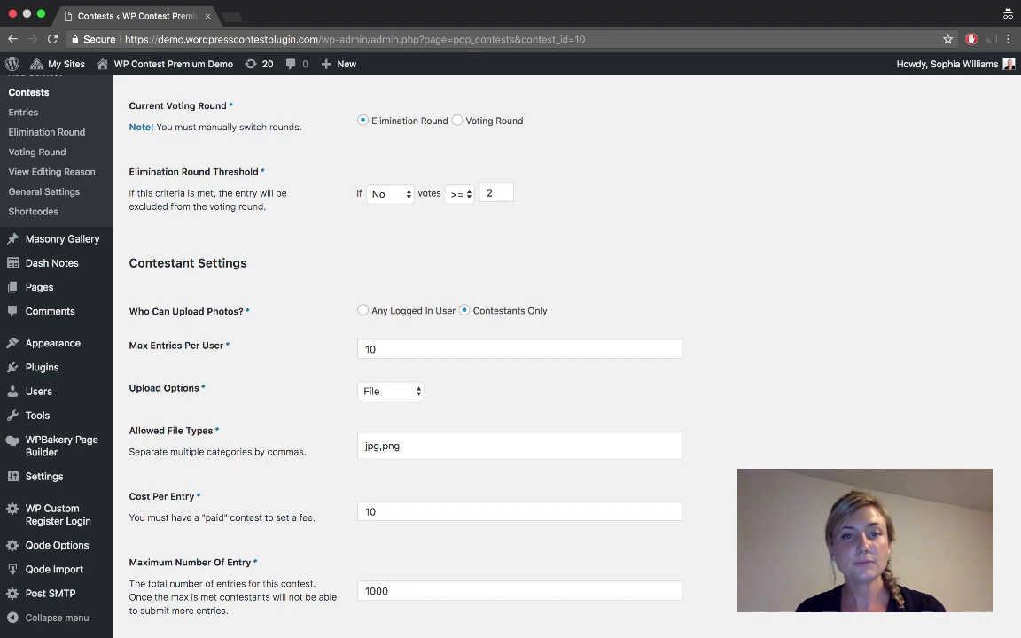
scroll(517, 354, down, 4)
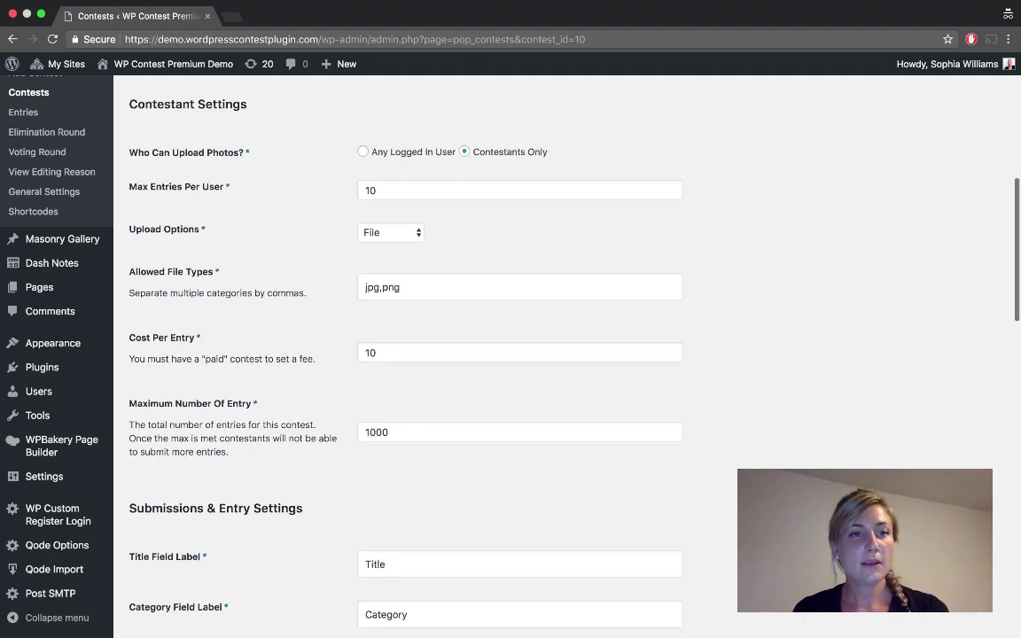
scroll(511, 355, down, 2)
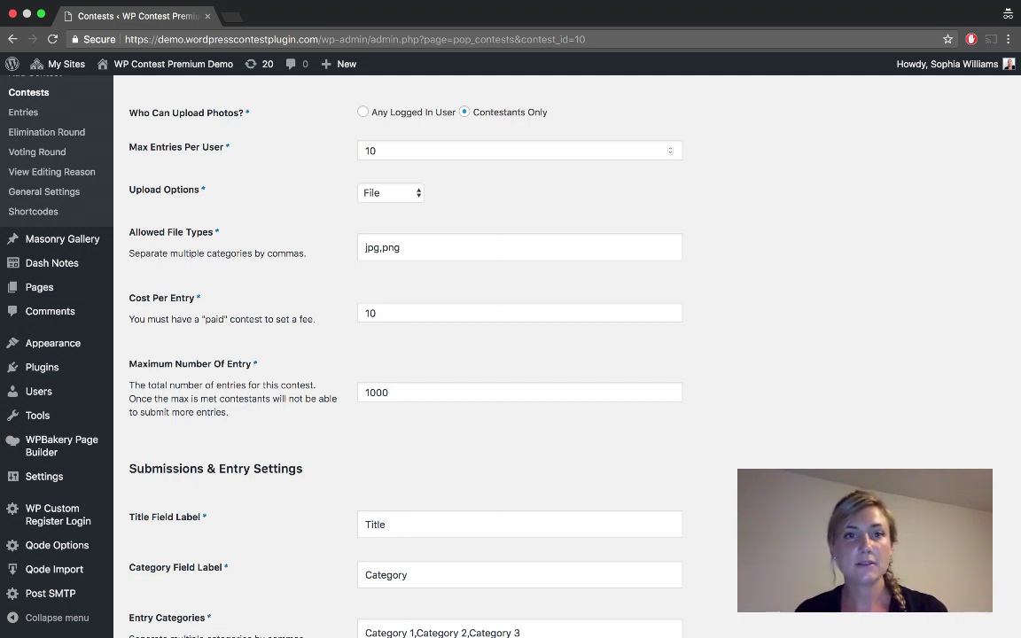
scroll(518, 355, down, 3)
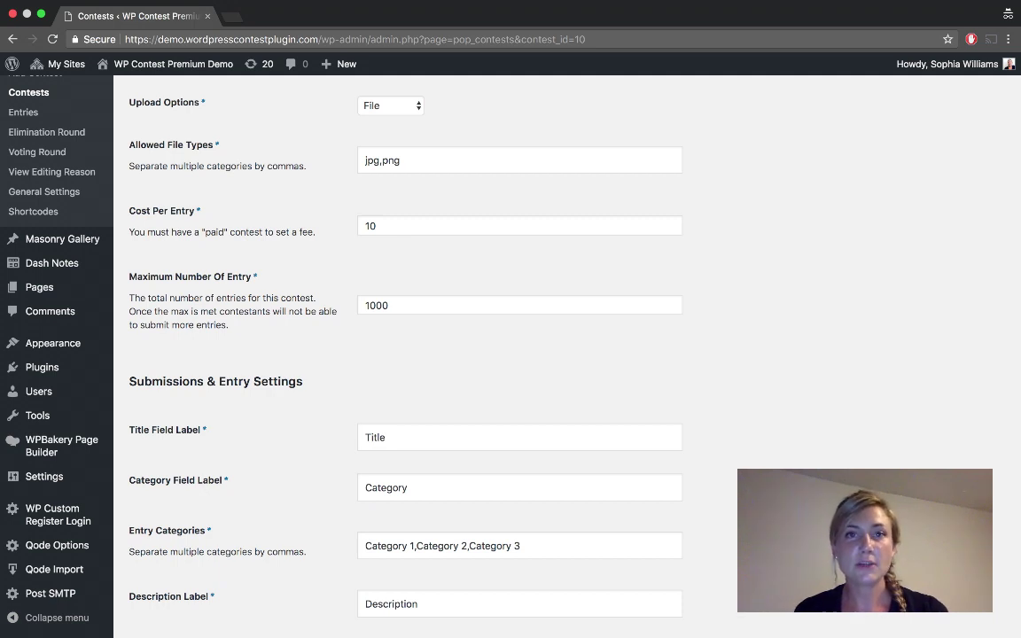
Check the available upload options and add pdf to the allowed file types.
click(390, 105)
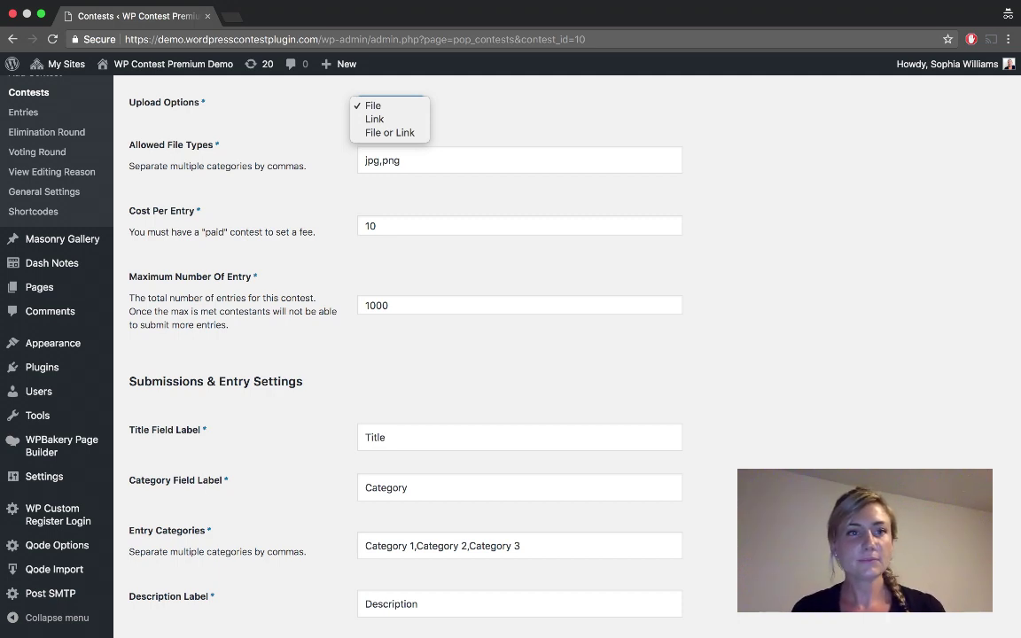
key(Escape)
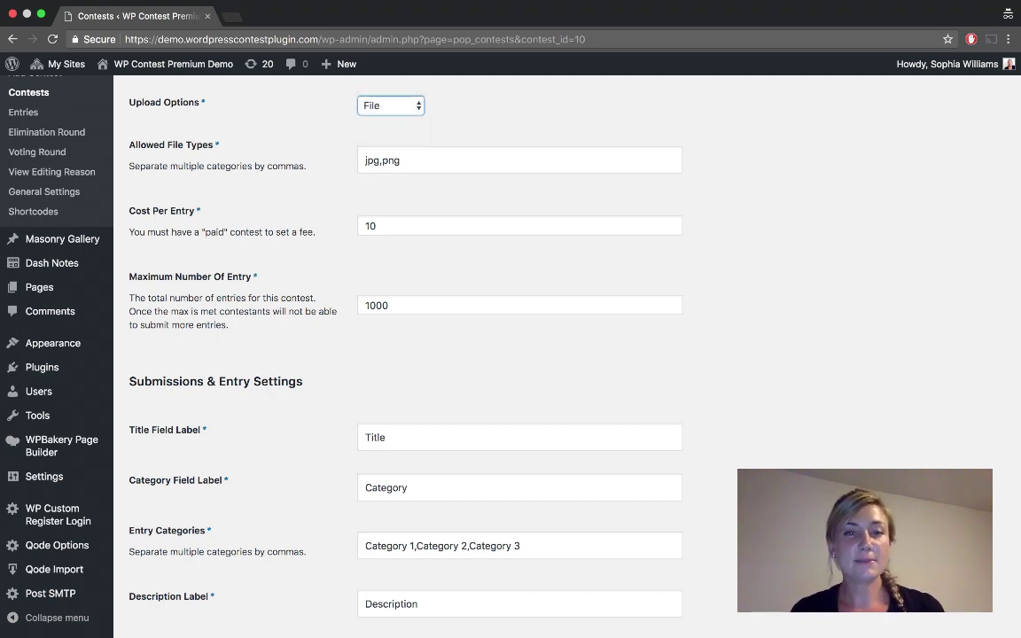
key(Tab)
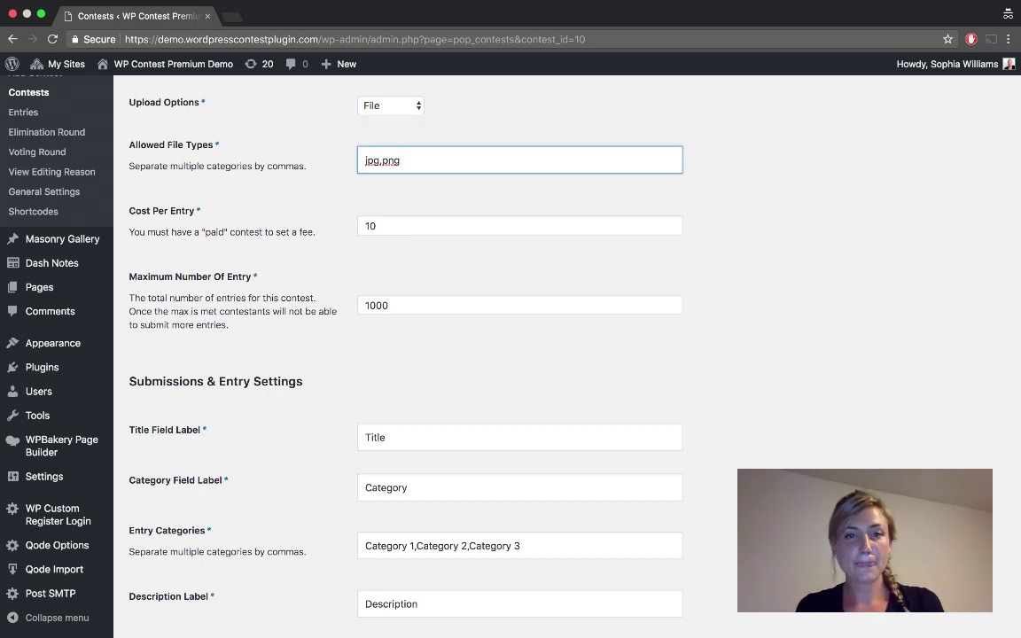
text(,pdf)
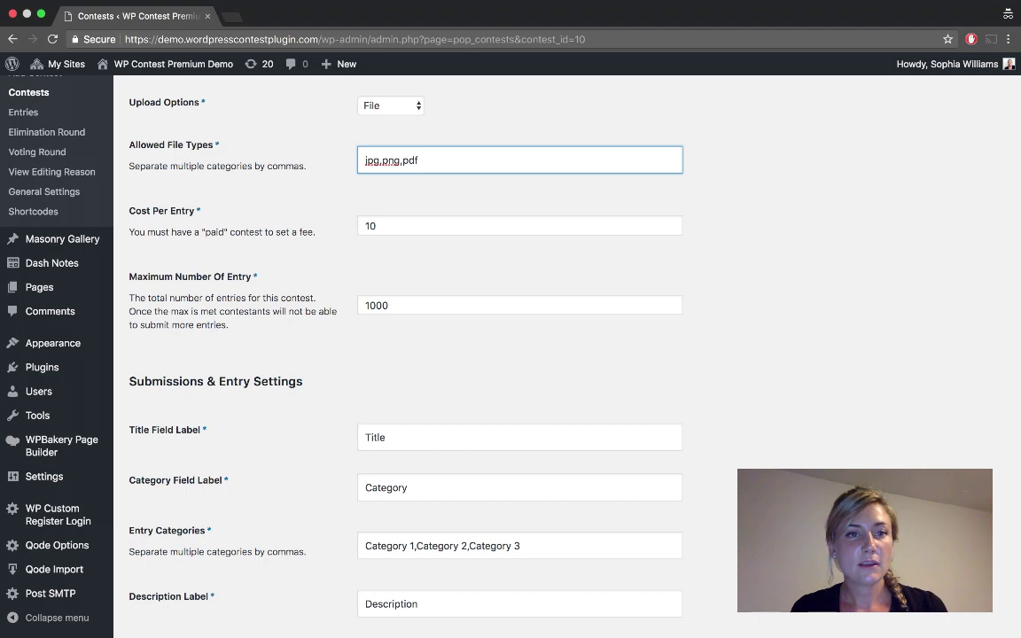
In the submission and entry settings, set the title field label to "Name" and the category field label to "Type".
scroll(516, 320, down, 3)
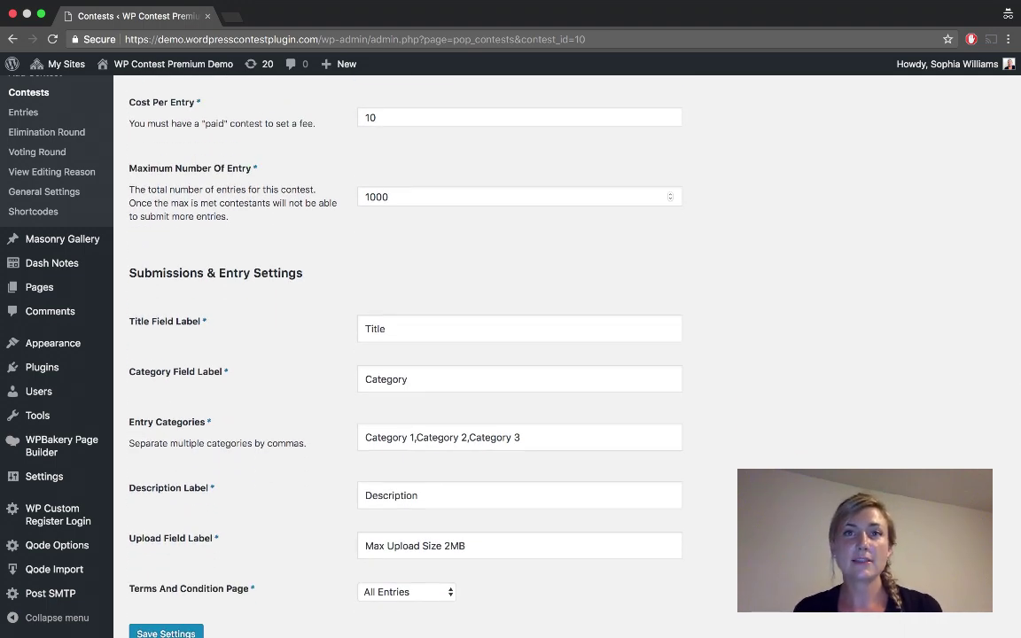
click(376, 117)
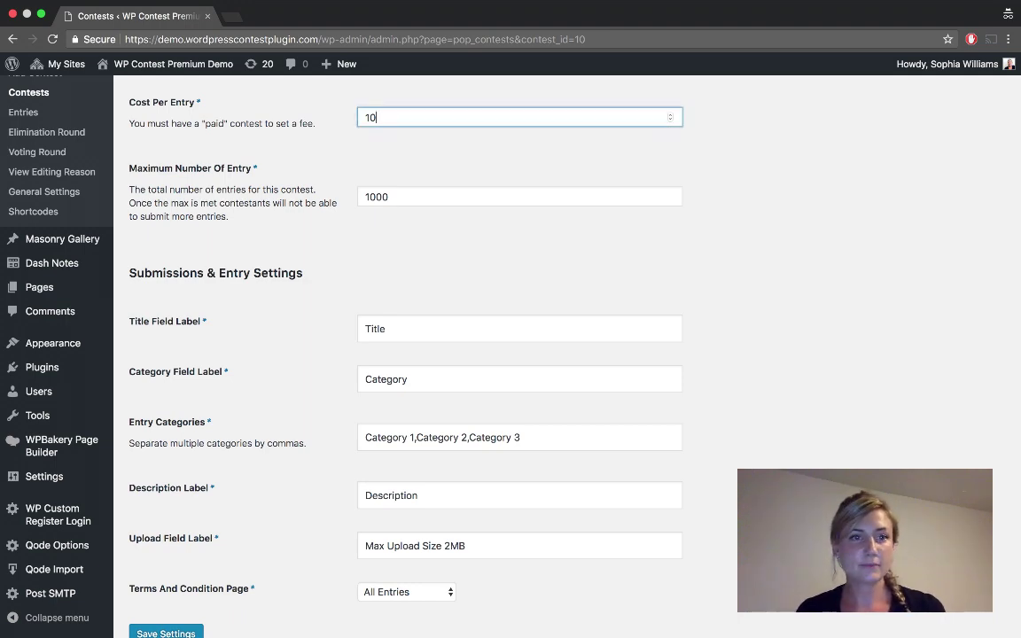
scroll(517, 354, down, 2)
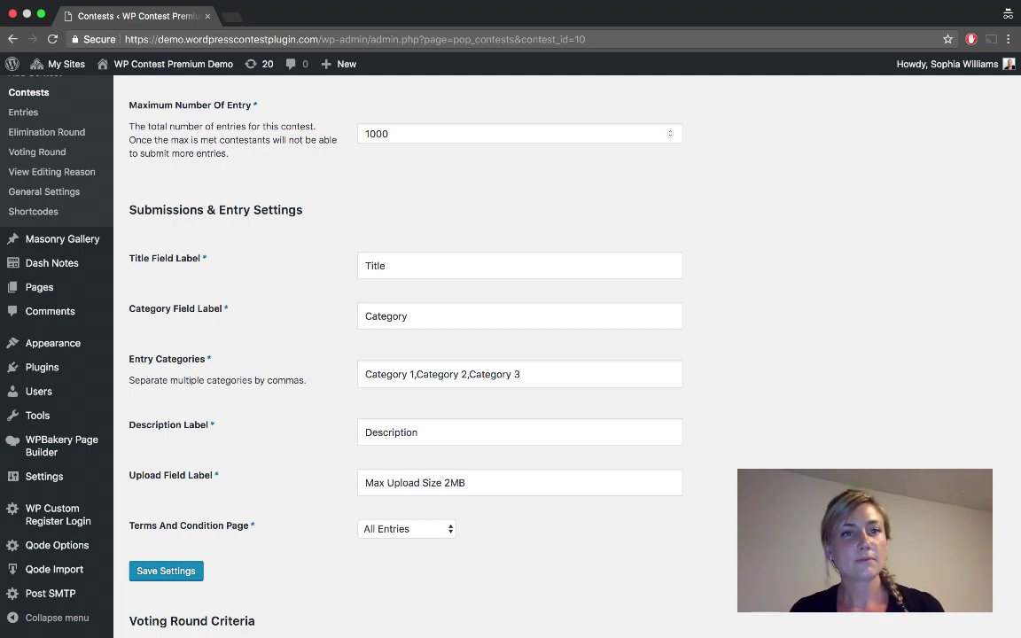
scroll(567, 355, down, 3)
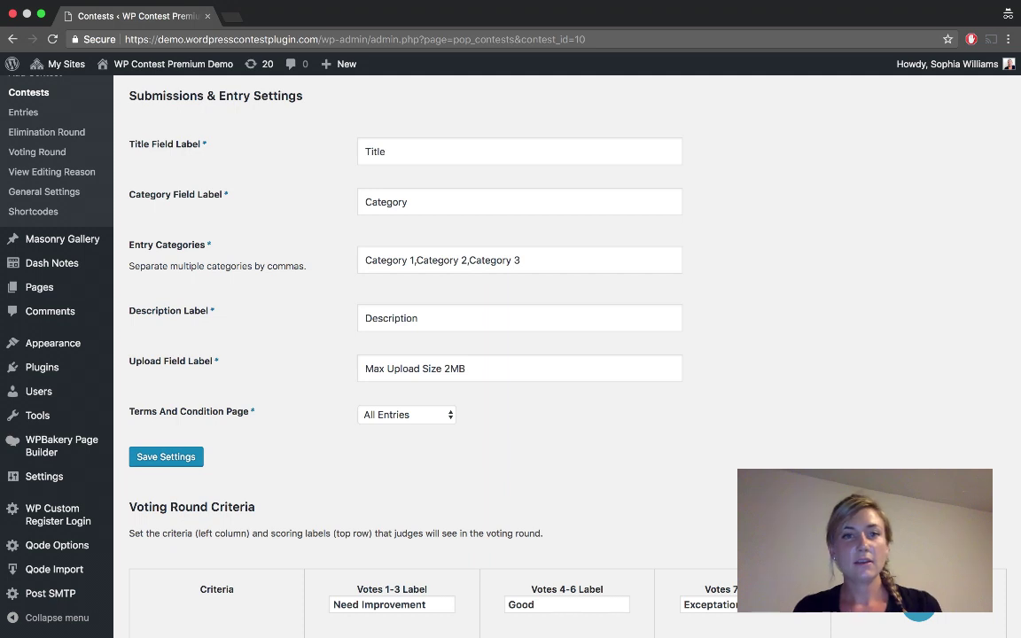
click(391, 151)
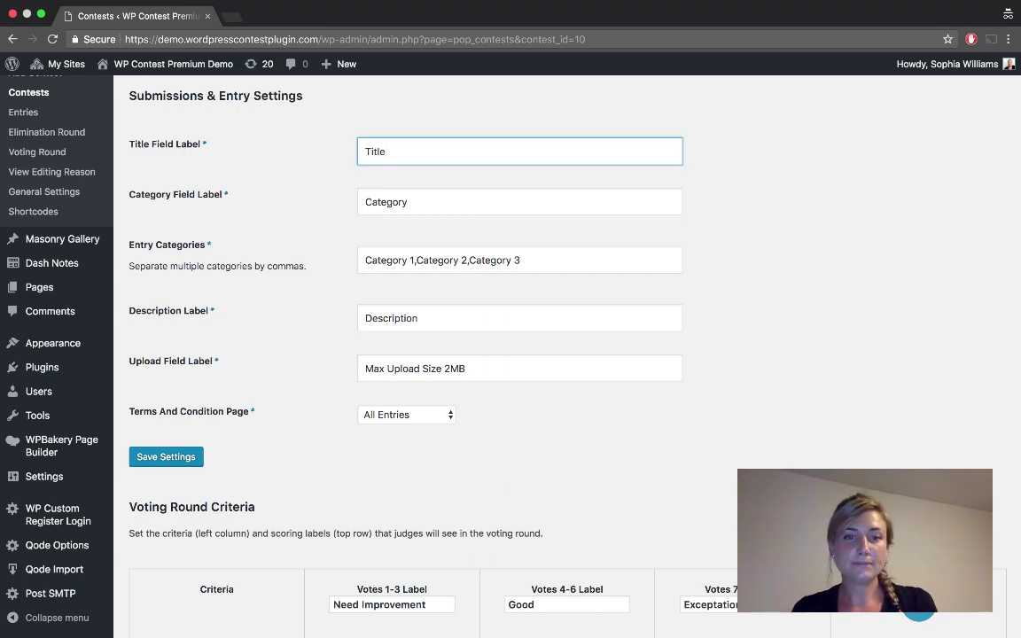
key(super+a)
text(Name)
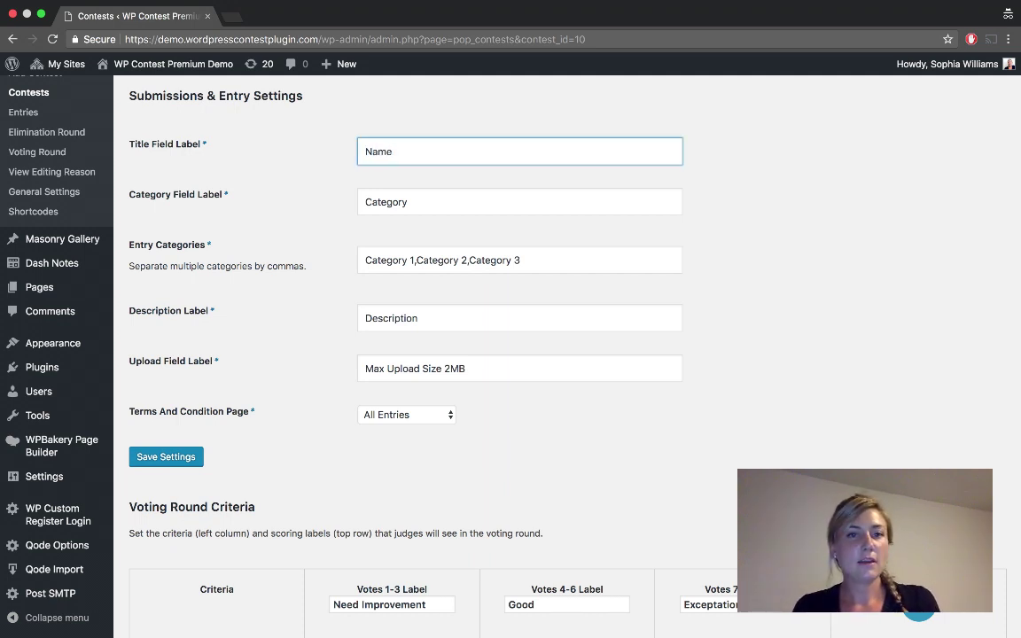
click(365, 202)
key(super+a)
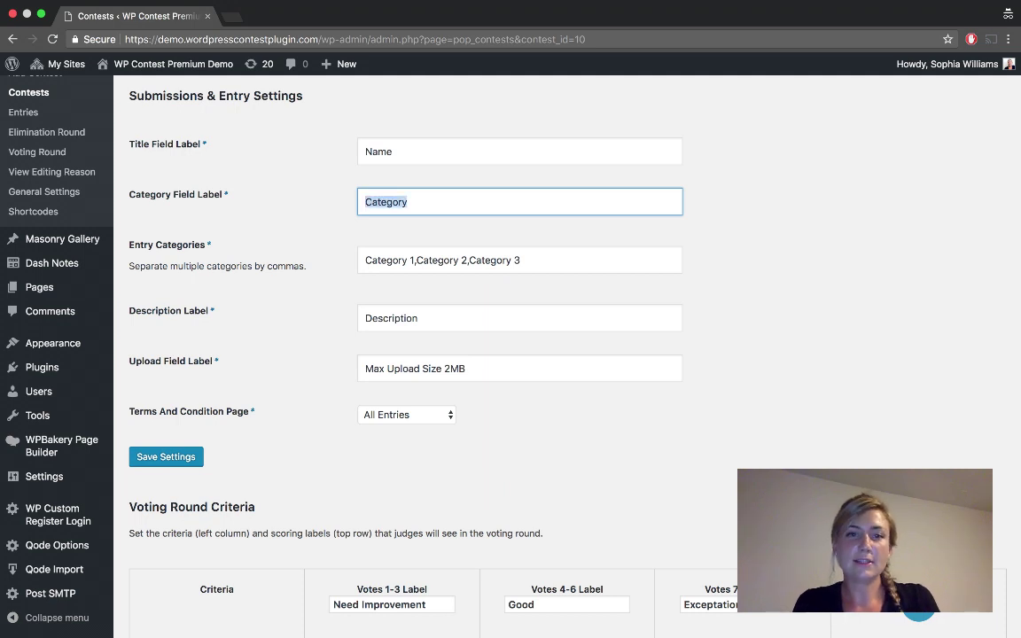
text(Type)
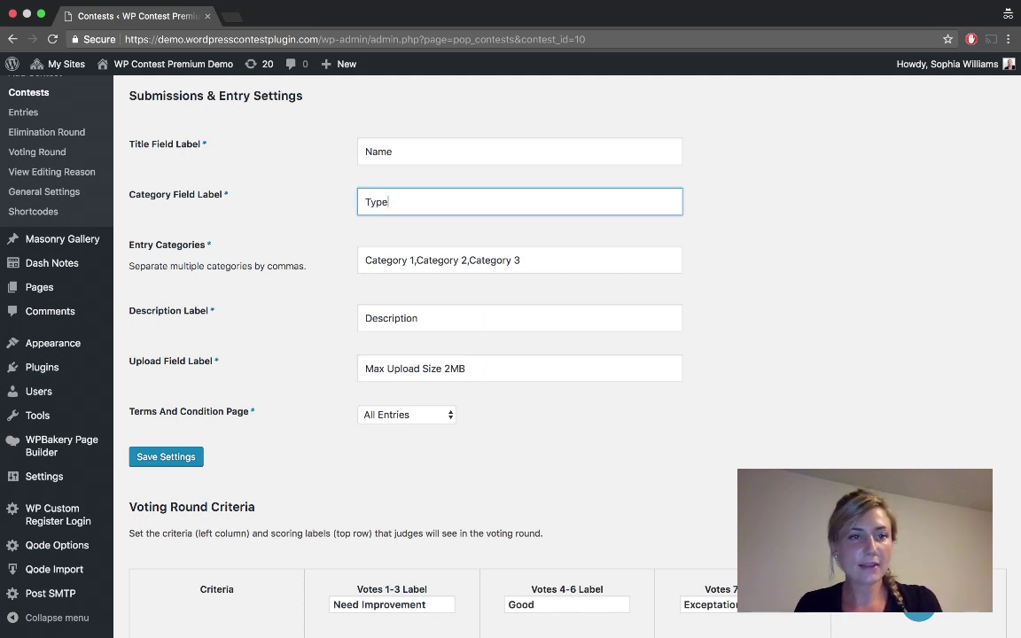
Replace the entry categories with "Black & White, Landscape".
key(Tab)
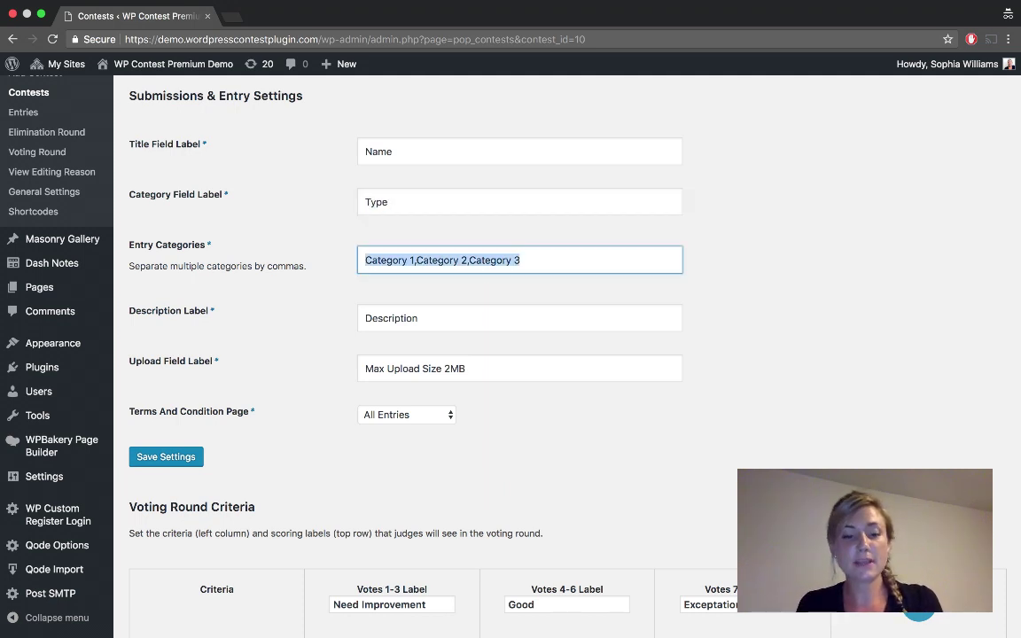
text(Black & Whi)
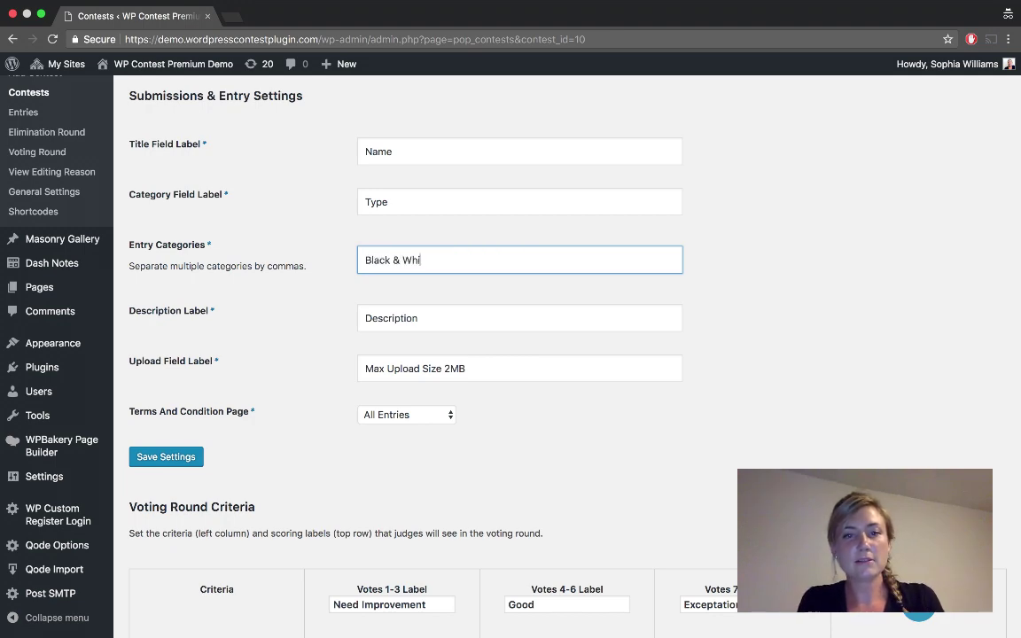
text(te, Landscap)
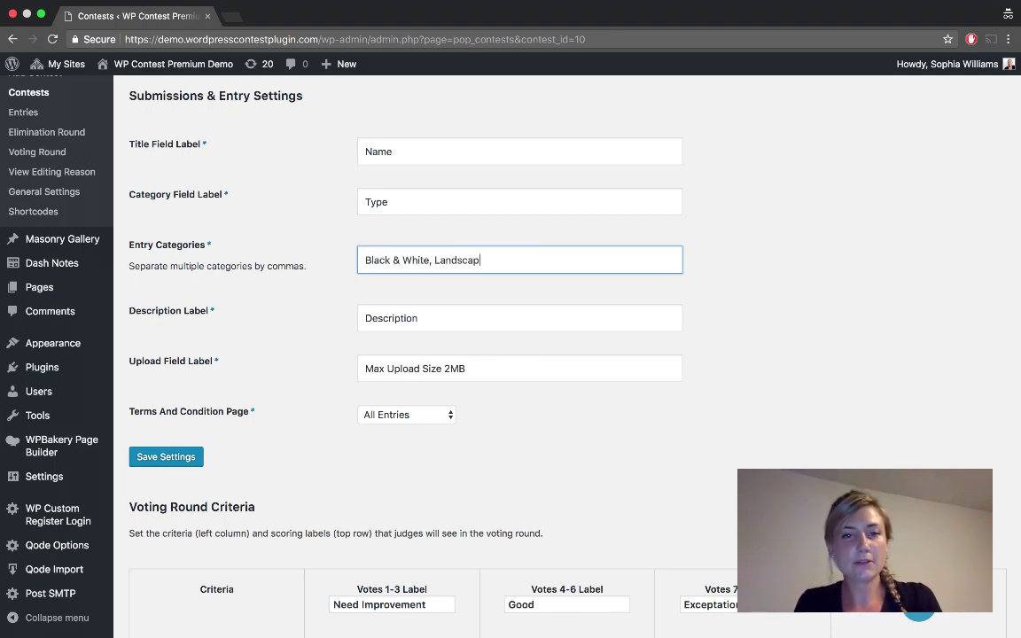
text(e)
Choose Terms as the terms and condition page and save the contest settings.
scroll(517, 354, down, 5)
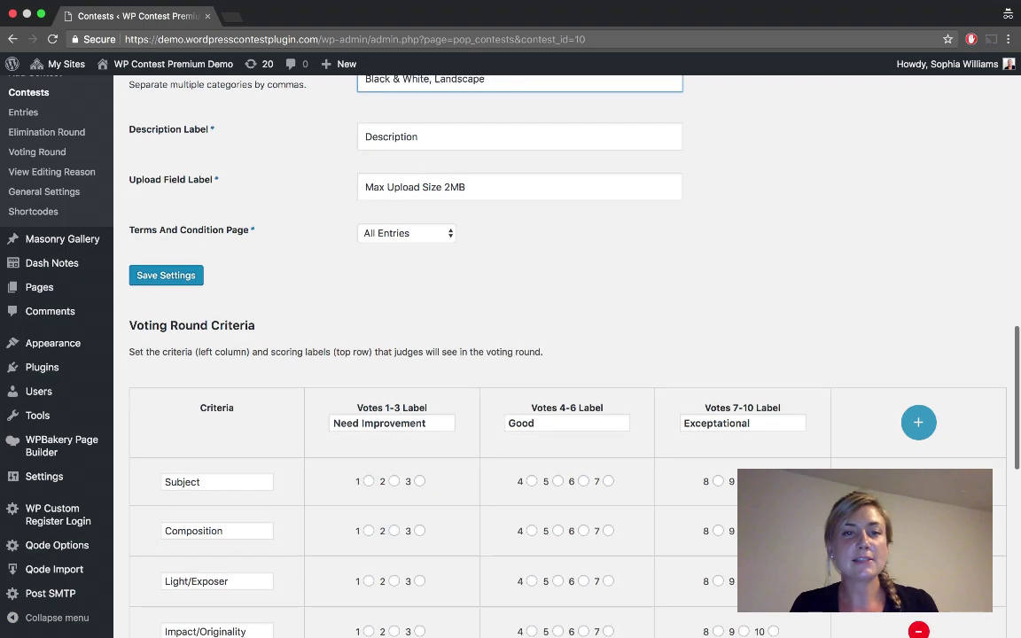
click(418, 136)
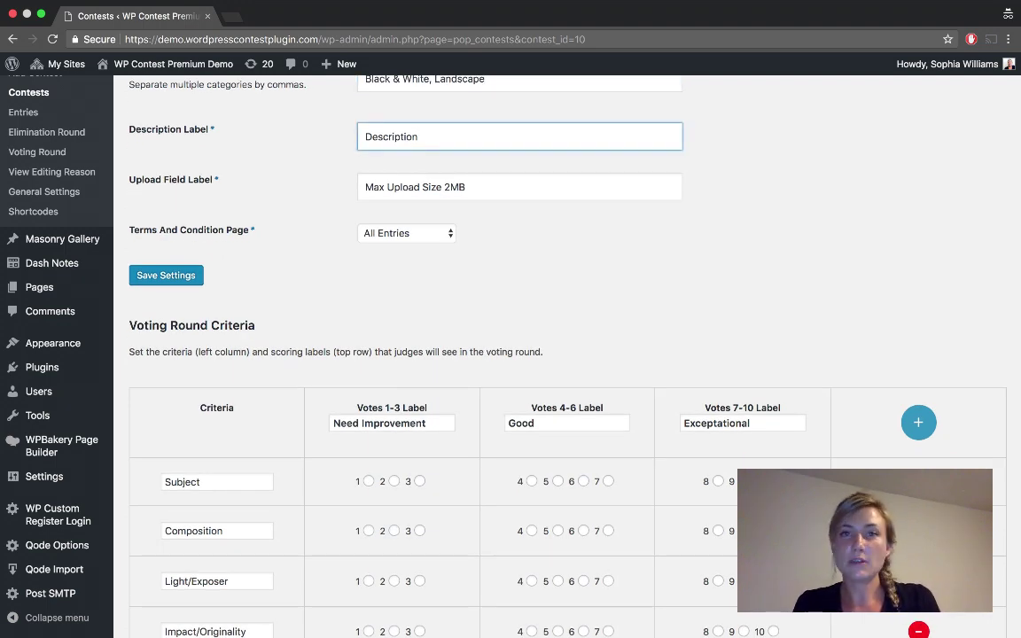
scroll(516, 354, down, 1)
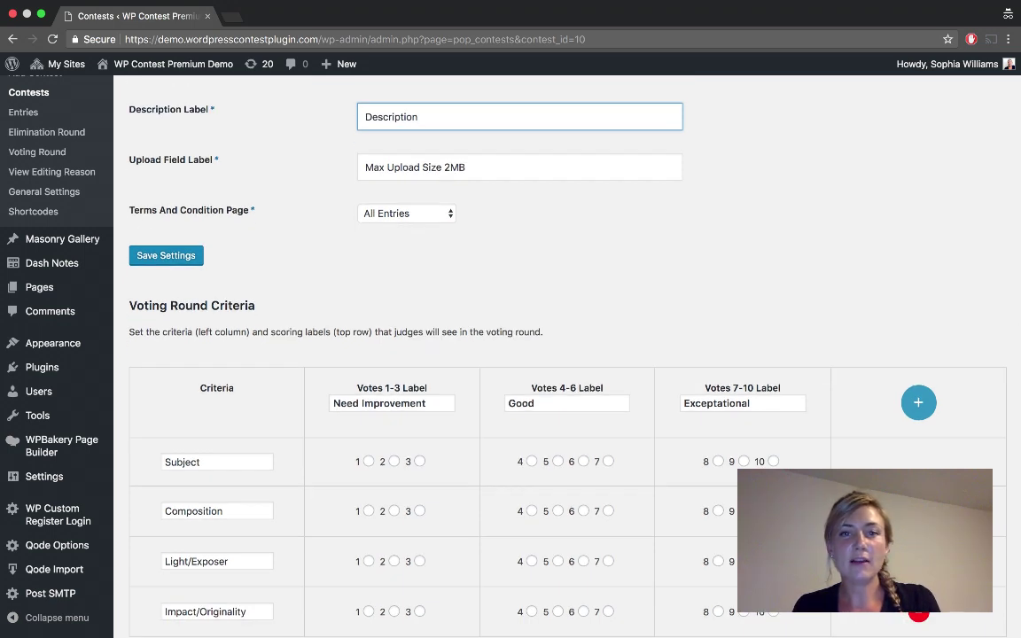
click(467, 167)
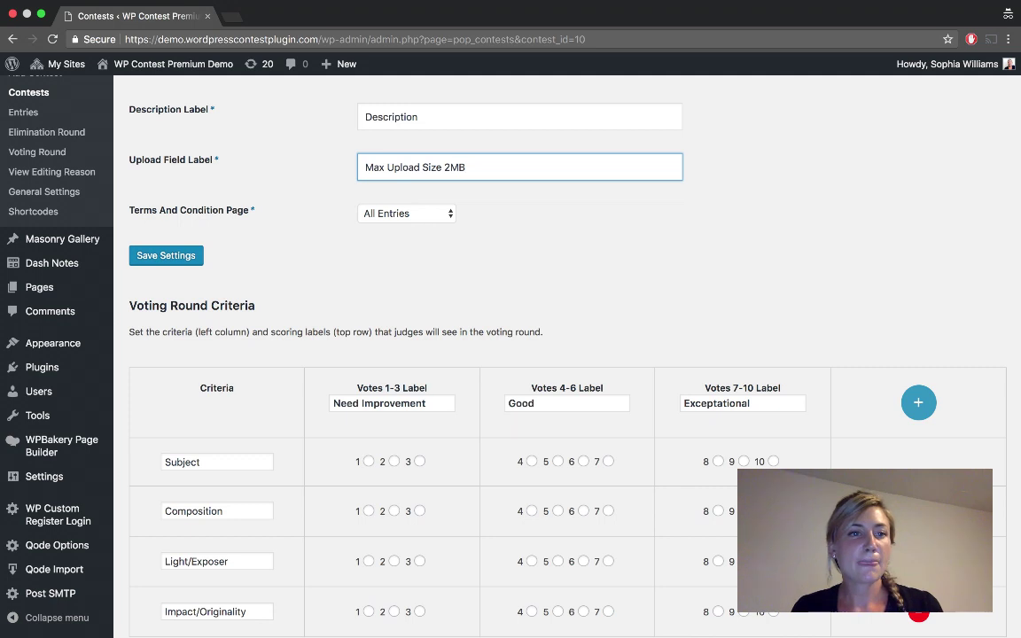
key(Tab)
key(space)
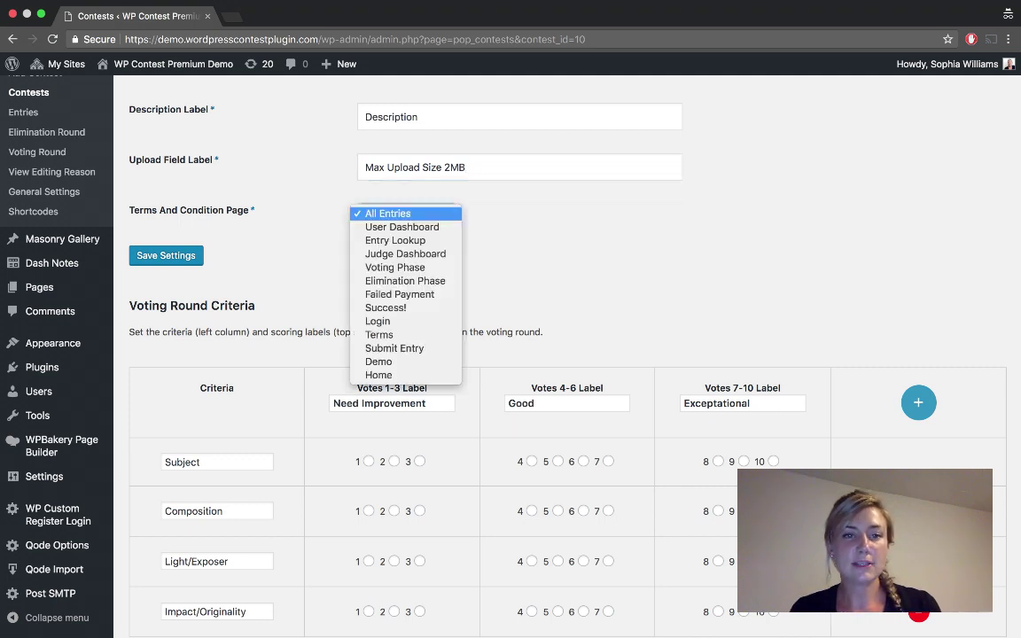
key(Up)
key(Up)
key(Up)
key(Up)
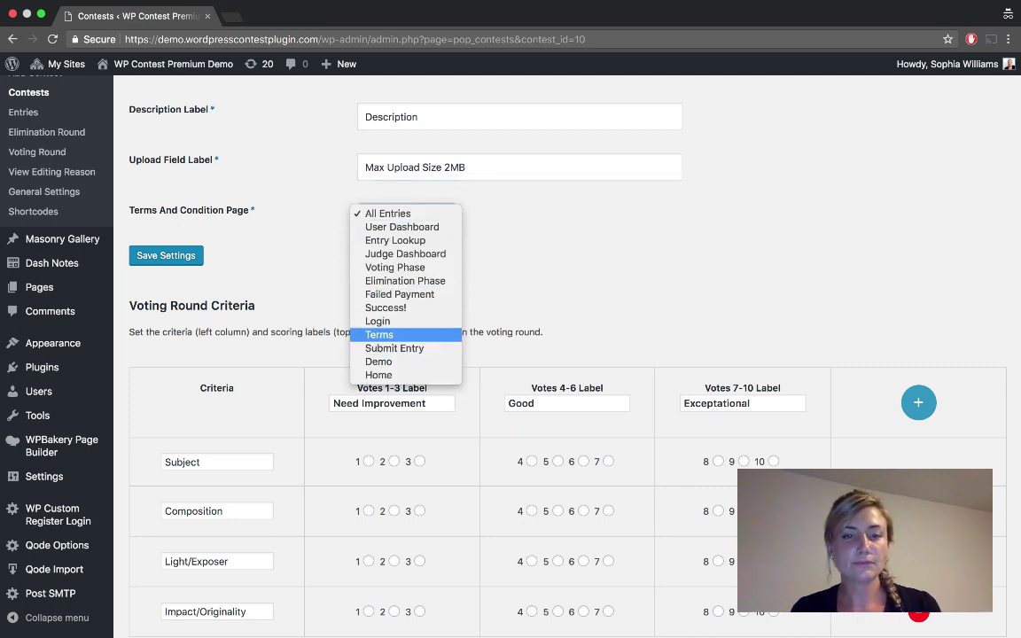
key(Return)
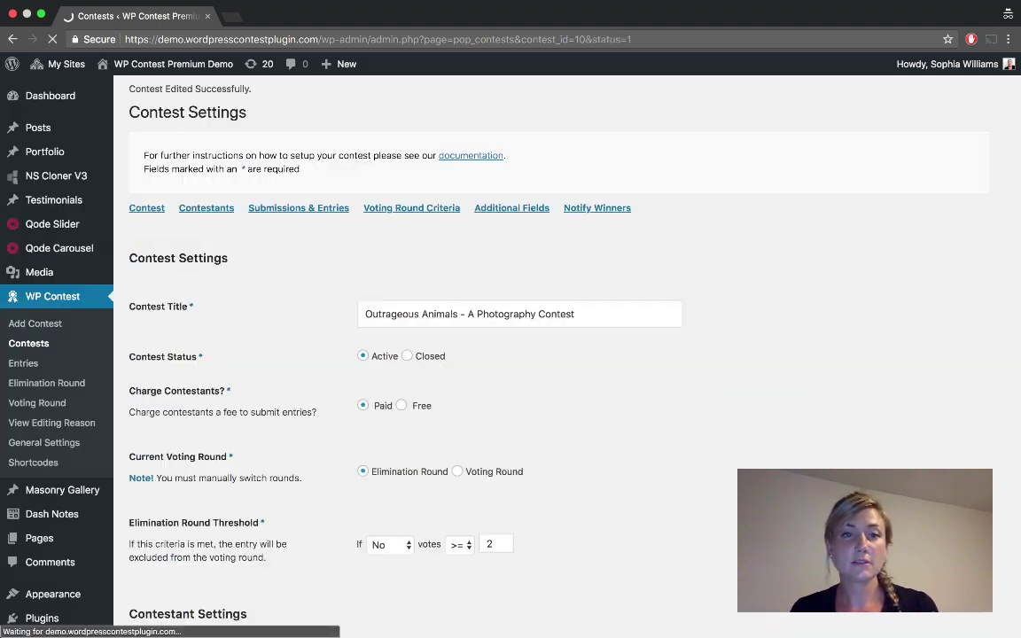
Save the criteria and scoring labels of the voting round.
scroll(567, 354, down, 10)
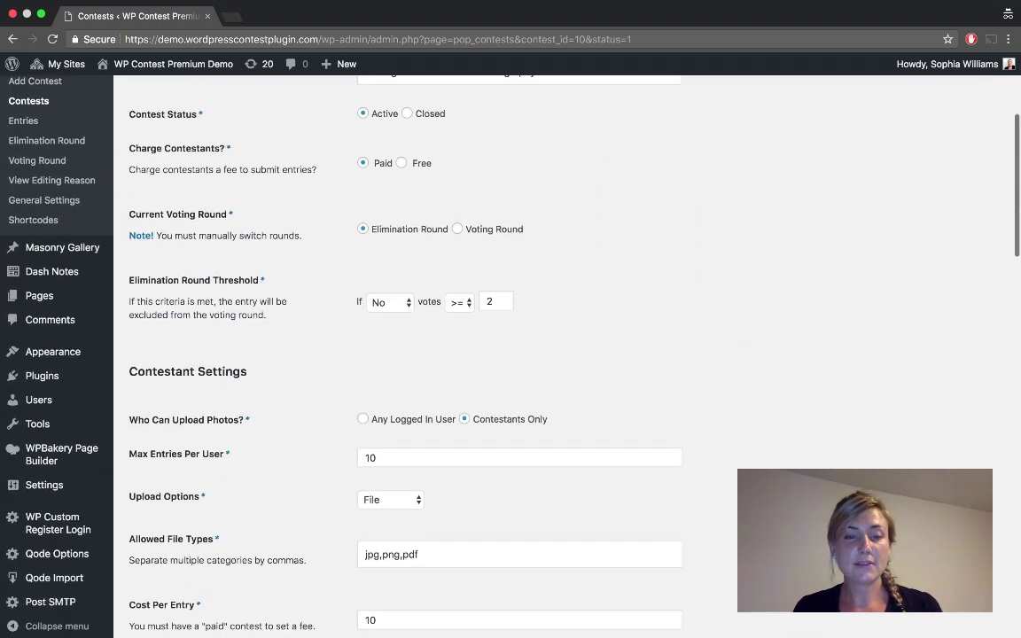
scroll(567, 355, down, 10)
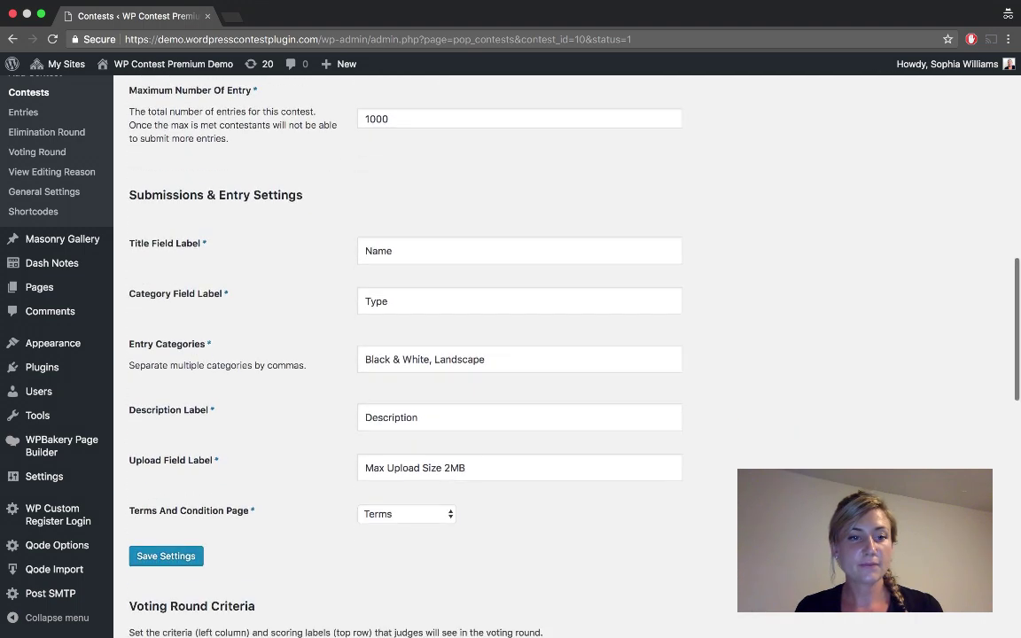
scroll(567, 354, down, 2)
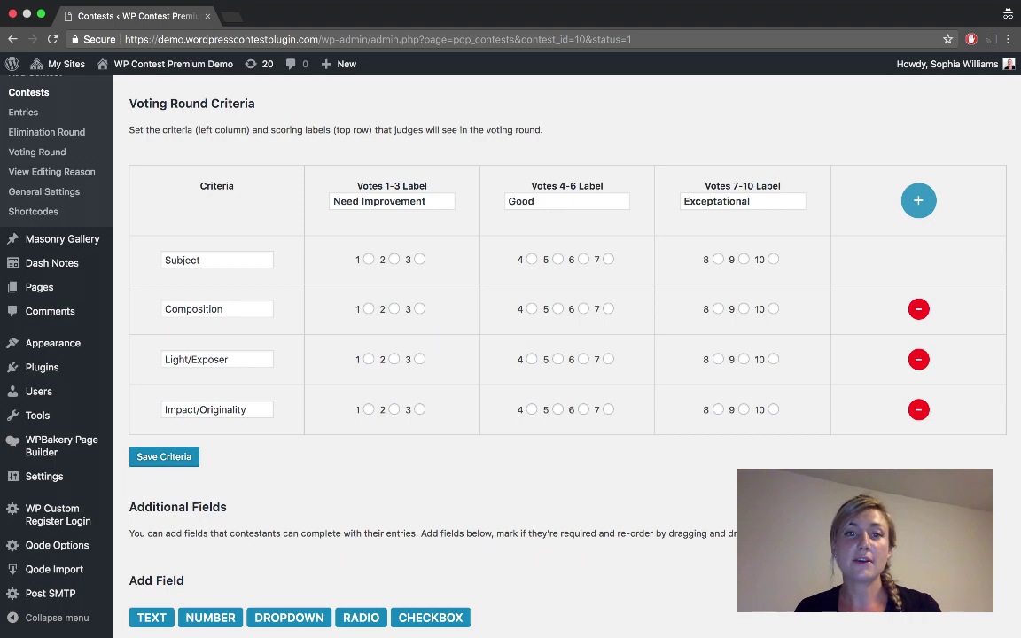
click(163, 457)
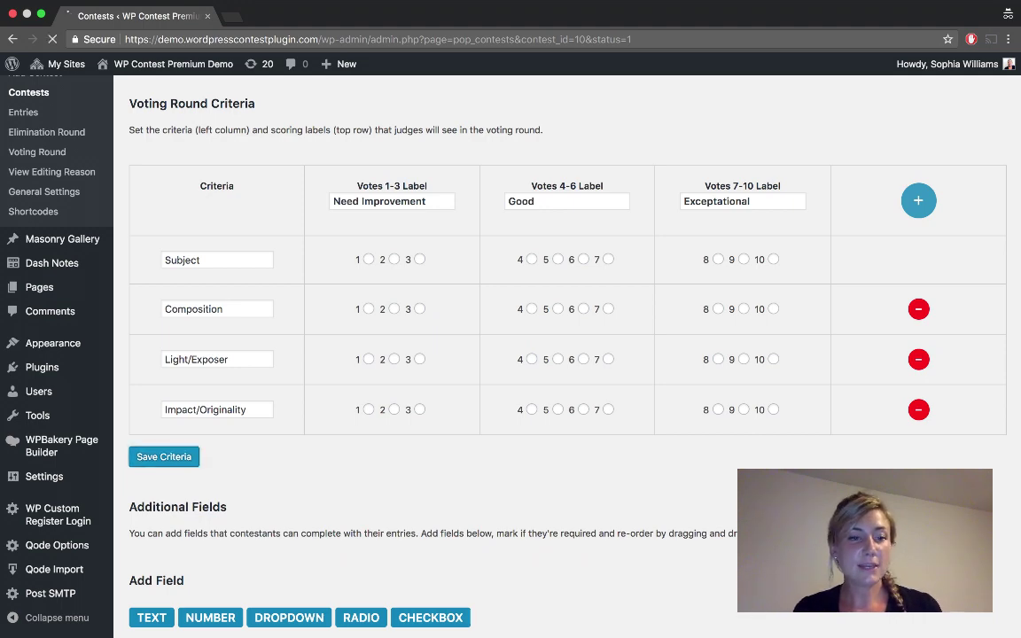
Add a voting round criterion named "Color" below Impact/Originality.
scroll(567, 355, down, 3)
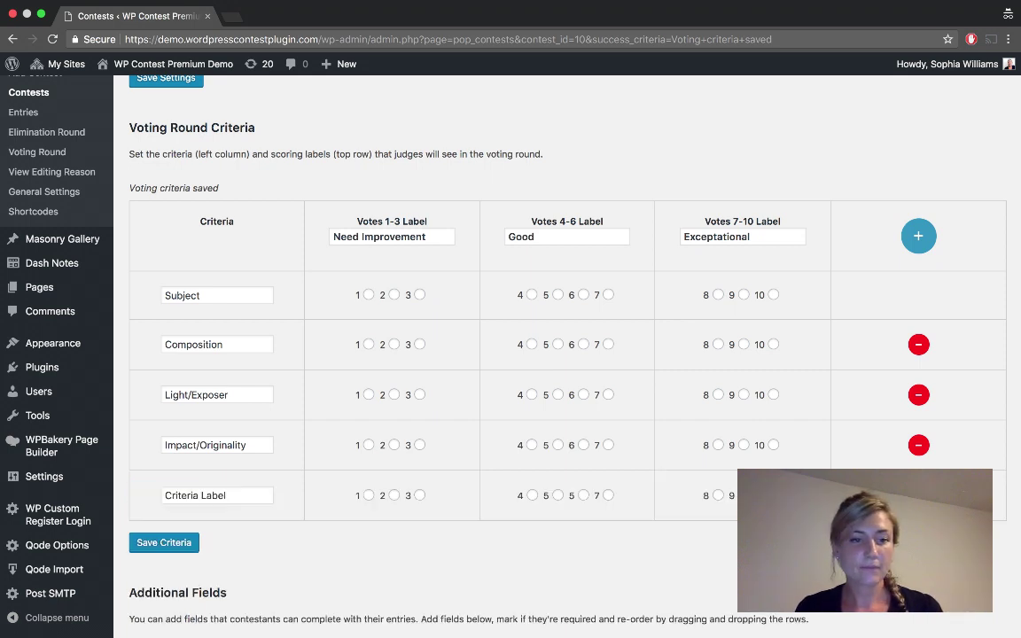
triple_click(225, 495)
text(Color)
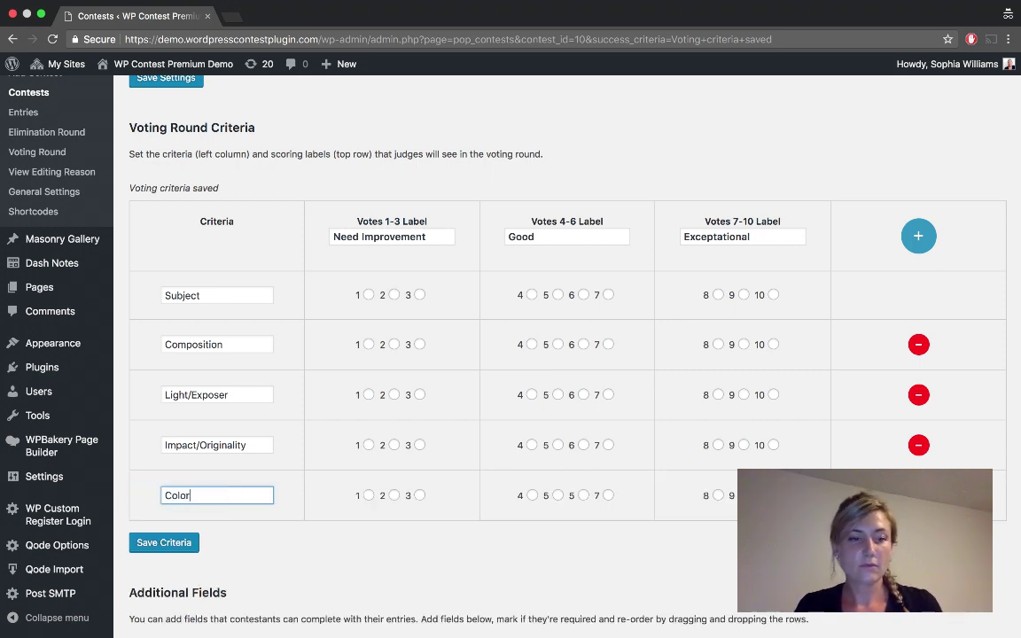
Add a voting round criterion named "Setting" below Color.
key(Return)
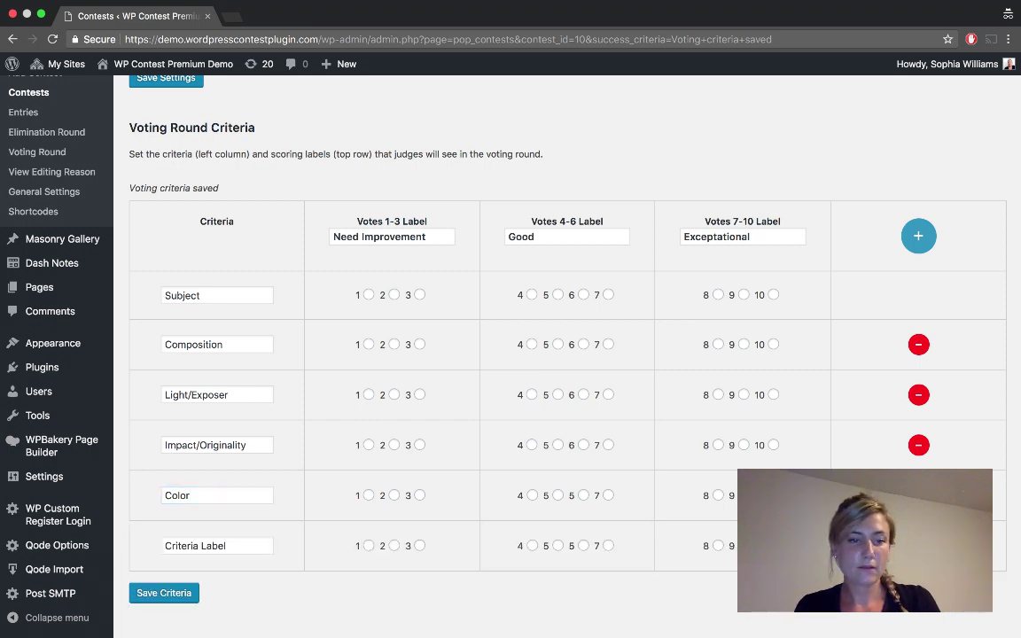
drag(227, 546, 163, 546)
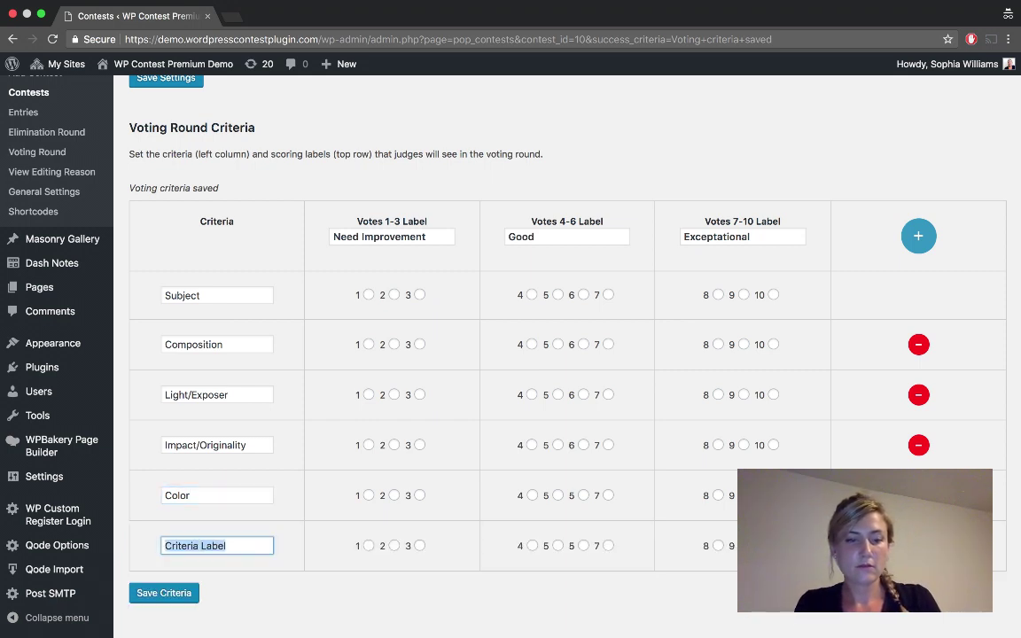
text(Setting)
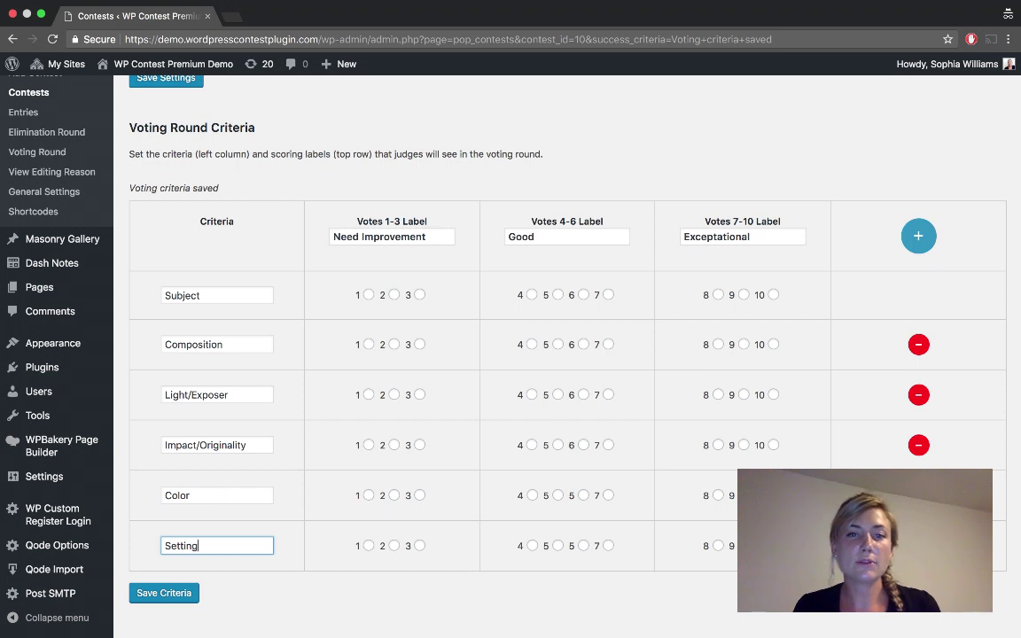
Change the Votes 1-3 label to "Need Improvement!!!" and save the voting round criteria.
click(433, 237)
key(Down)
key(Down)
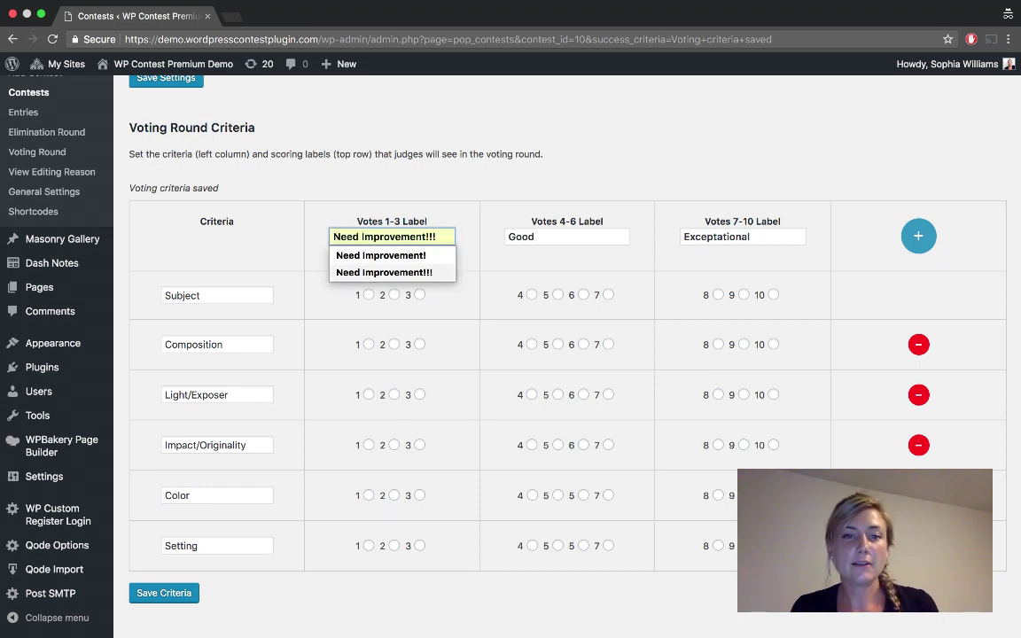
key(Return)
click(556, 236)
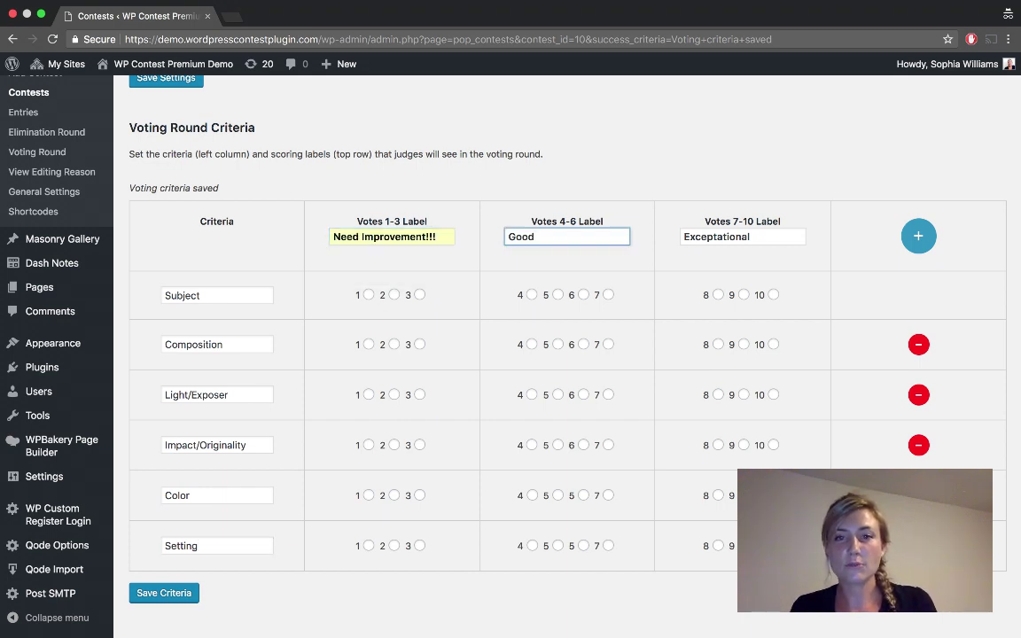
key(super+a)
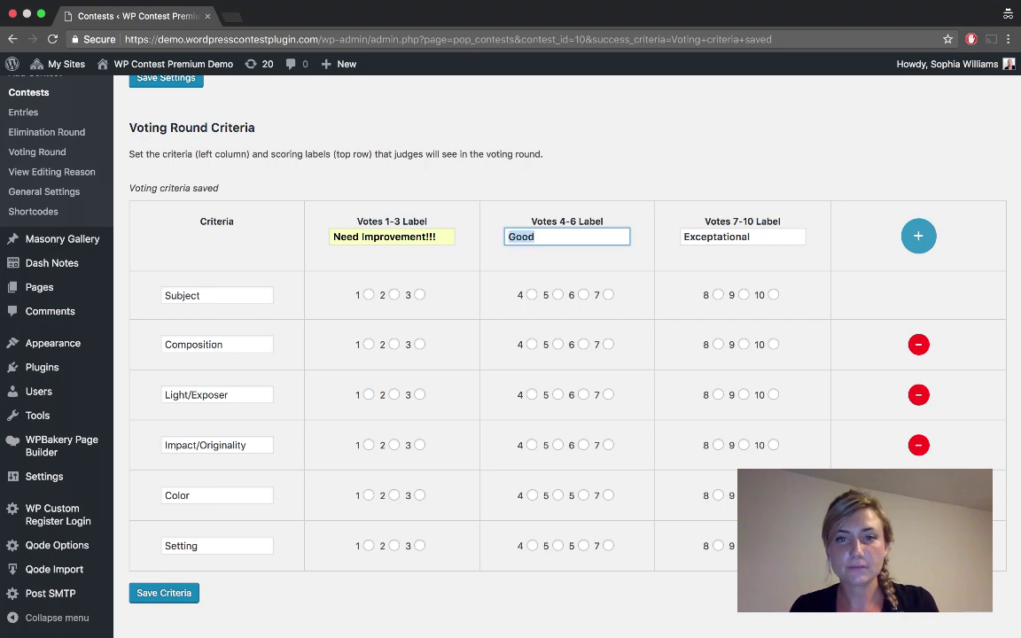
scroll(514, 319, down, 3)
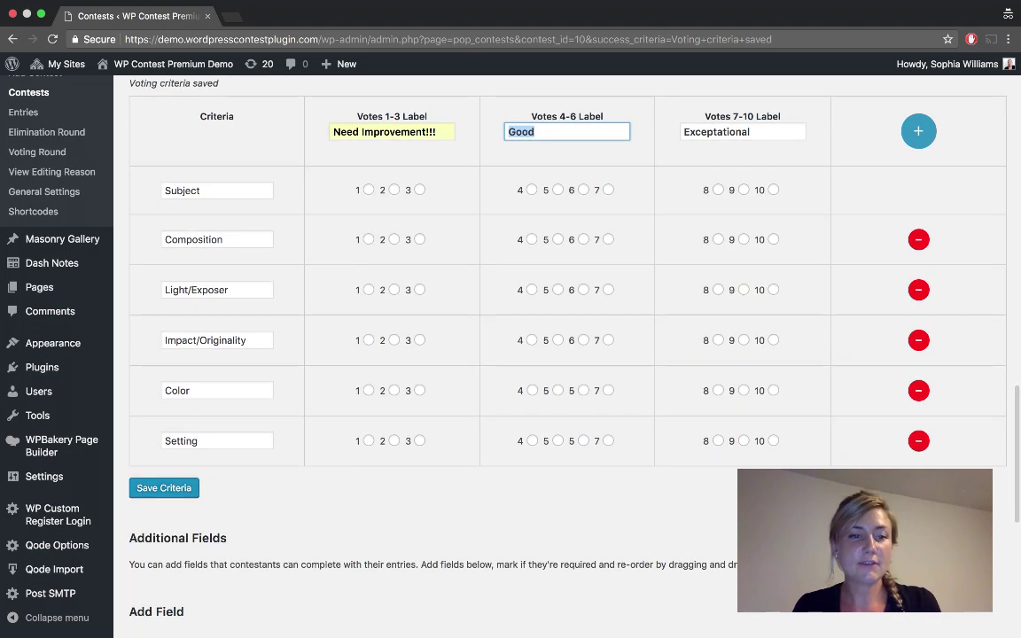
click(160, 486)
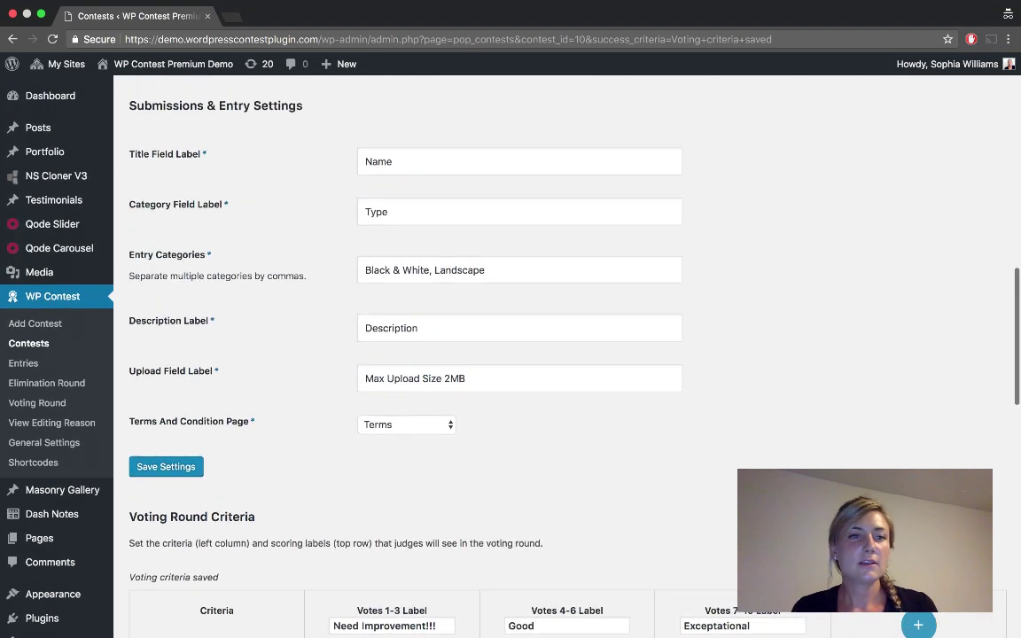
Add an optional text field labelled "Subjects" to the additional entry fields, without a placeholder, and save the fields.
scroll(567, 355, down, 15)
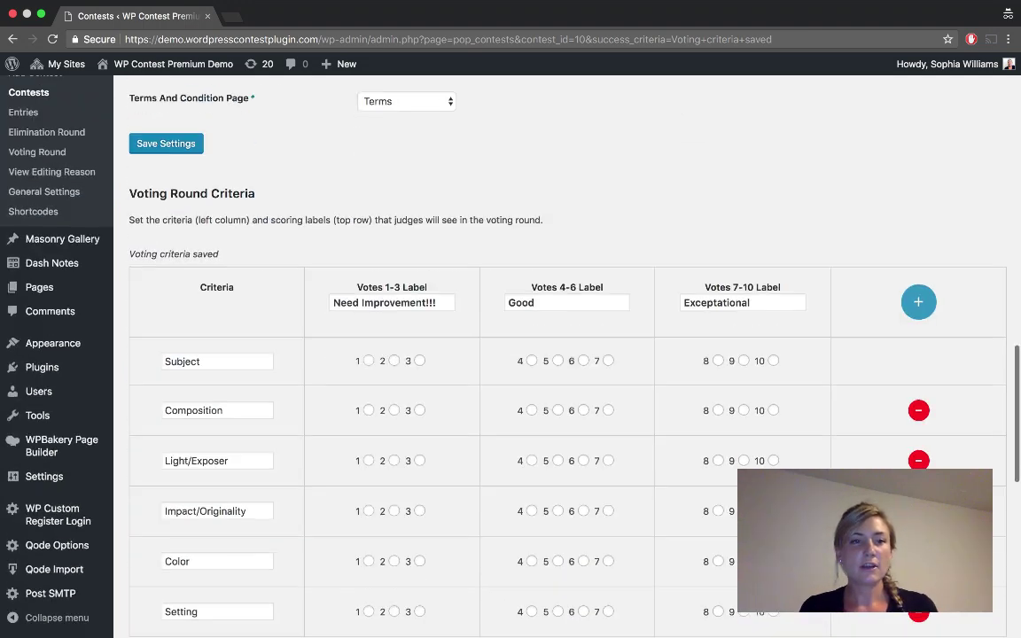
scroll(514, 319, down, 1)
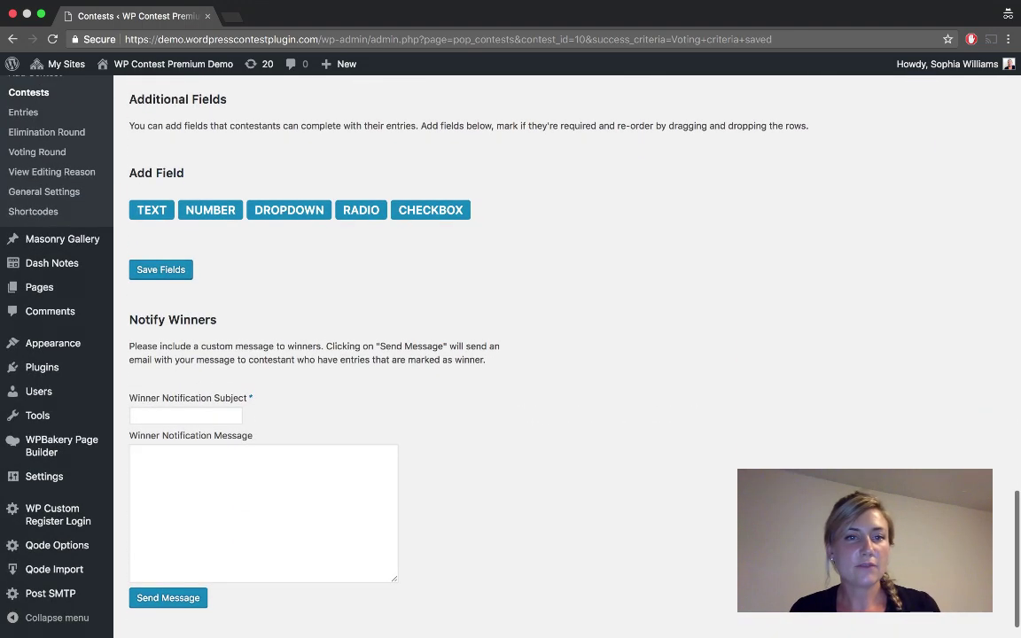
click(151, 210)
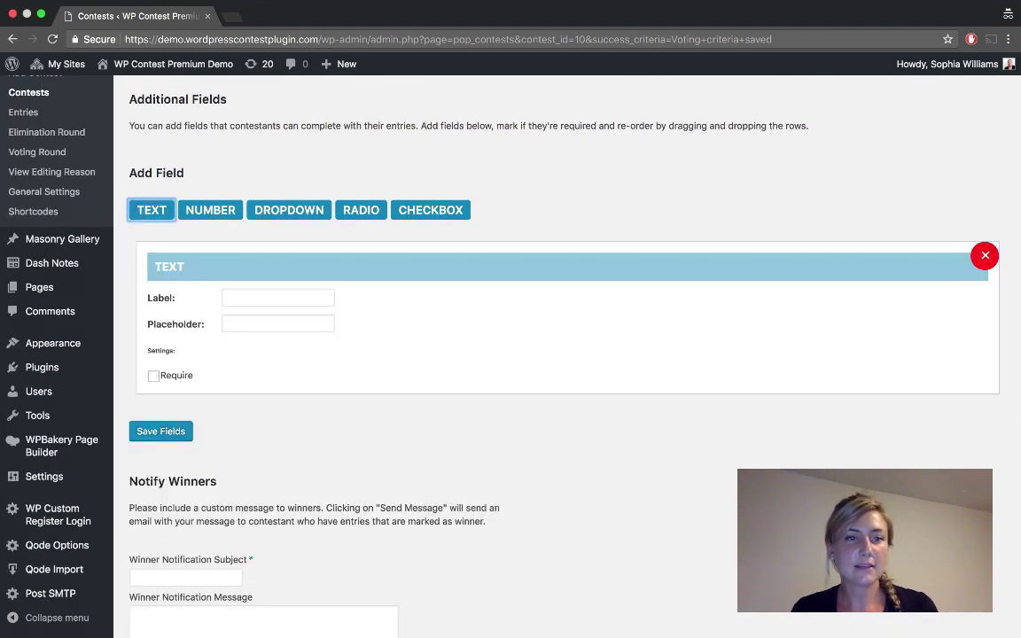
click(277, 298)
text(Subjects)
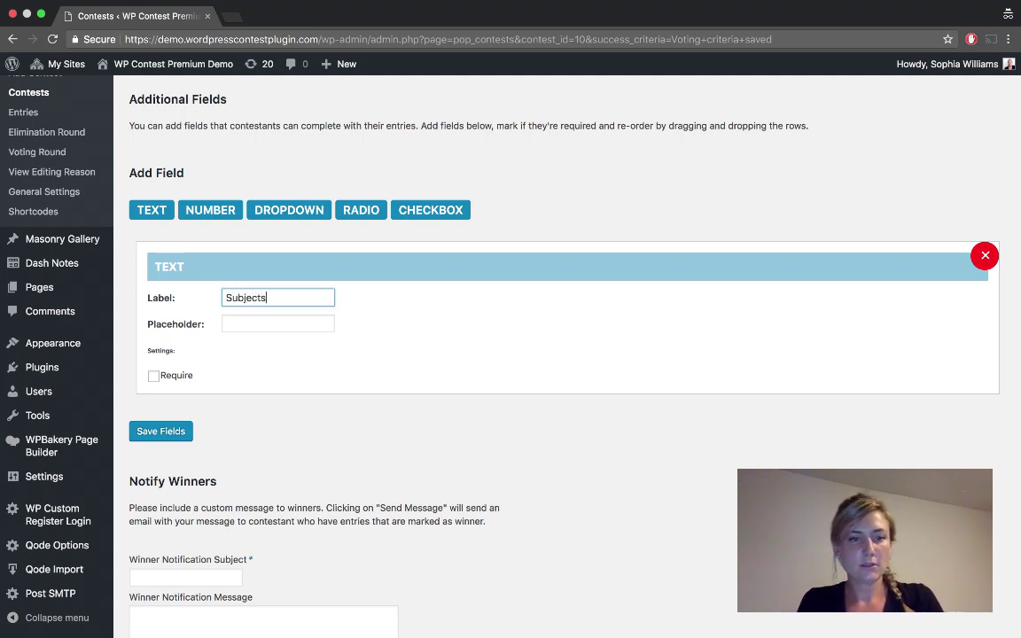
key(Tab)
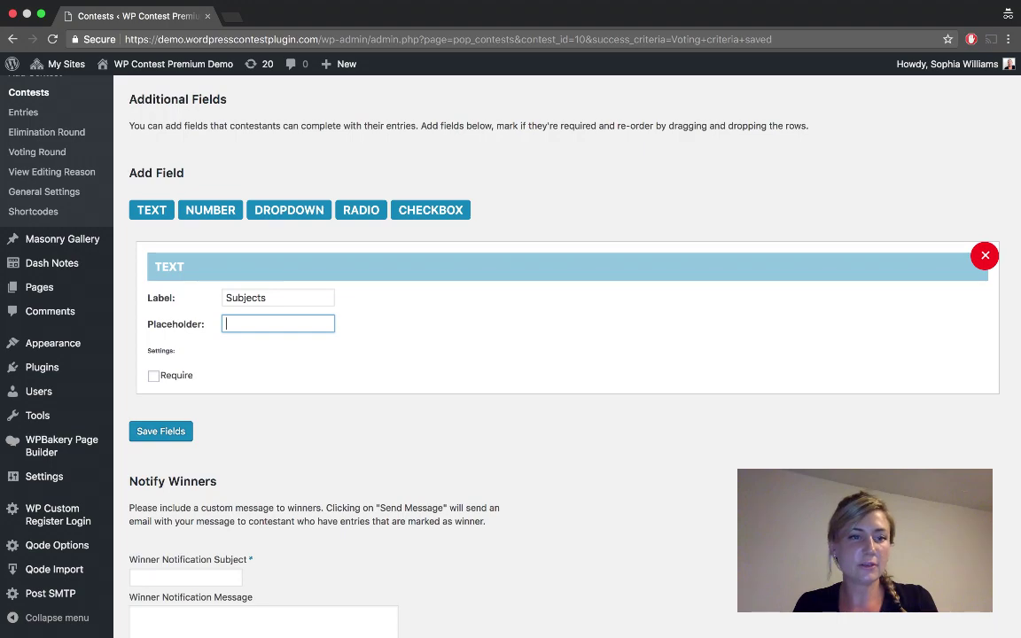
click(160, 432)
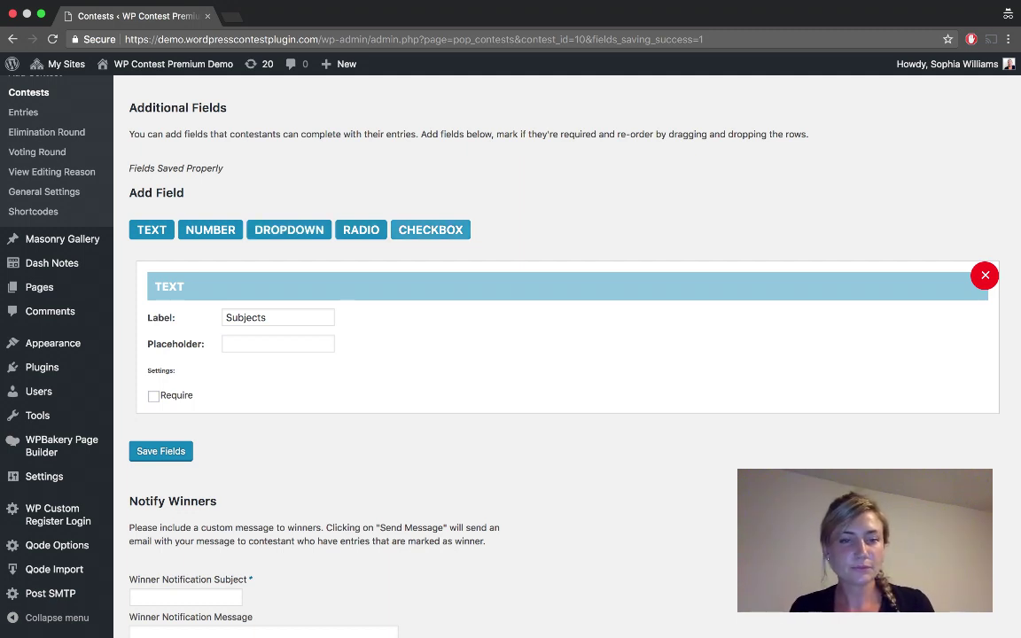
Set the winner notification subject to "Test Winner Email" and open the notification message for writing.
scroll(431, 230, down, 5)
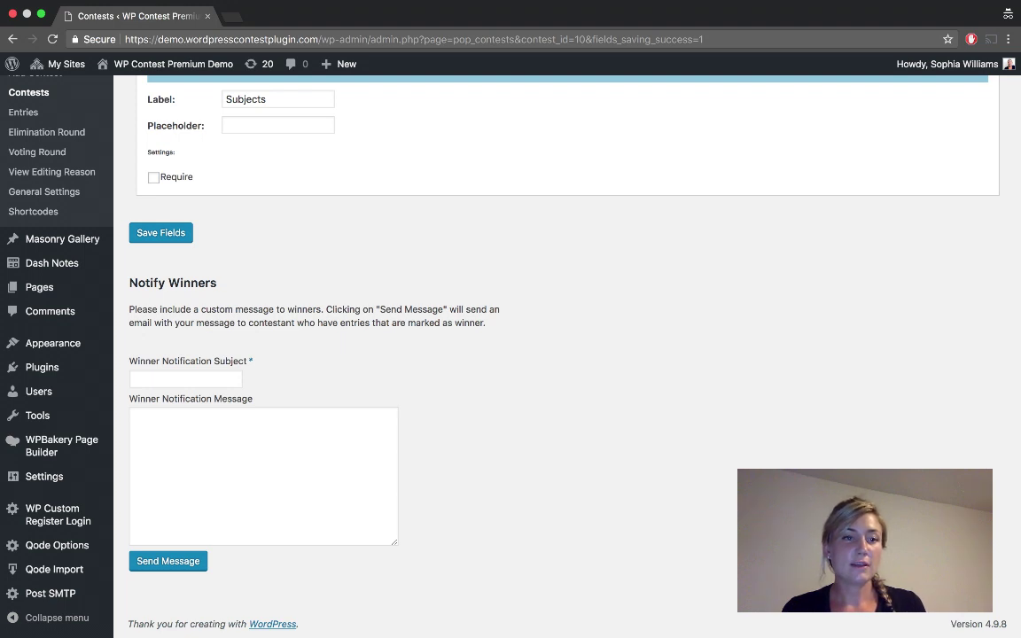
click(185, 378)
key(Down)
key(Return)
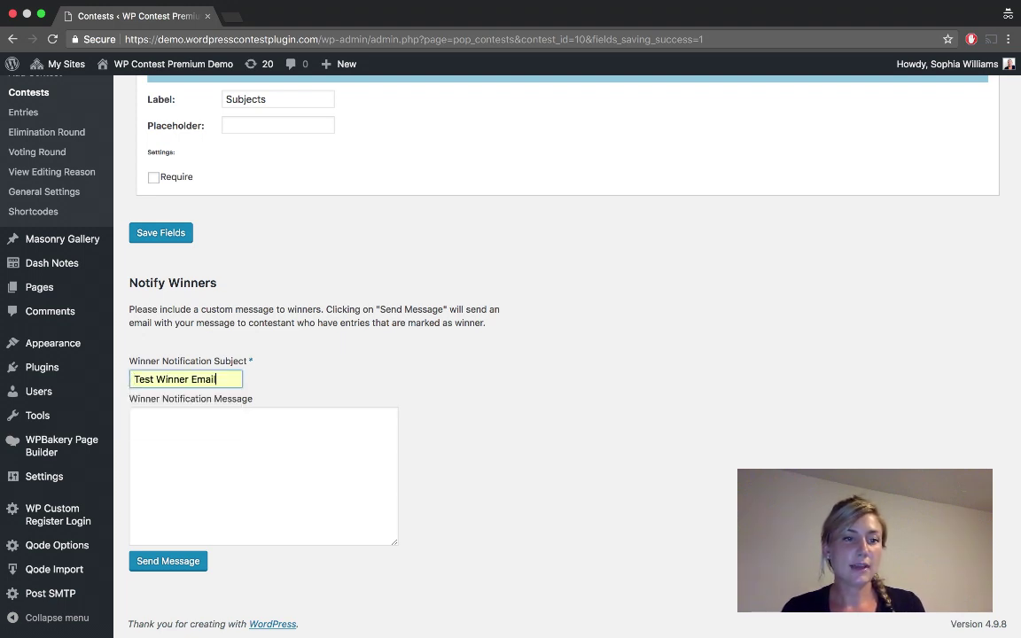
click(135, 414)
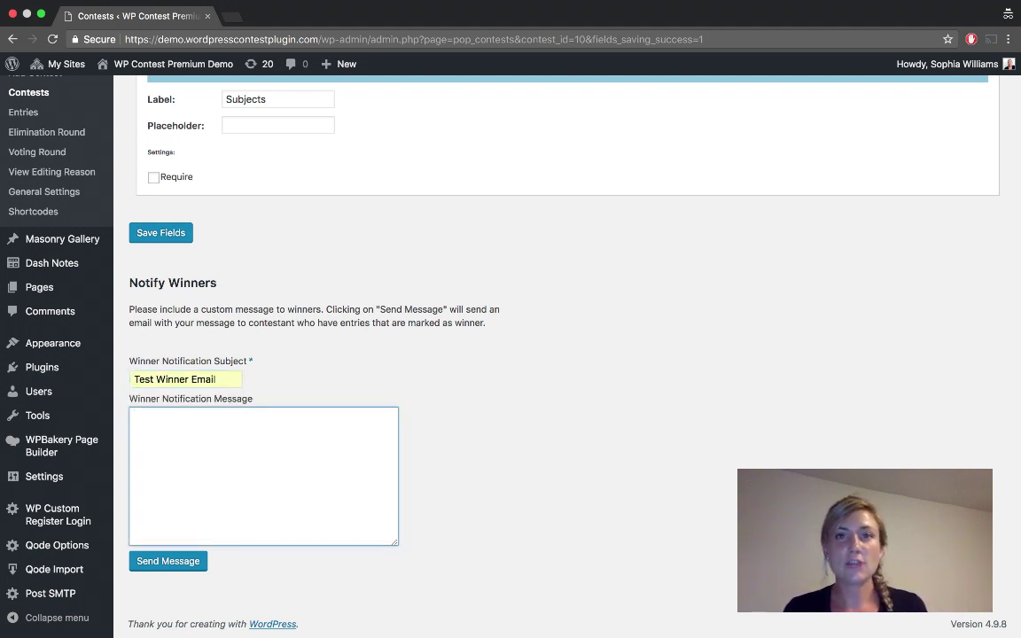